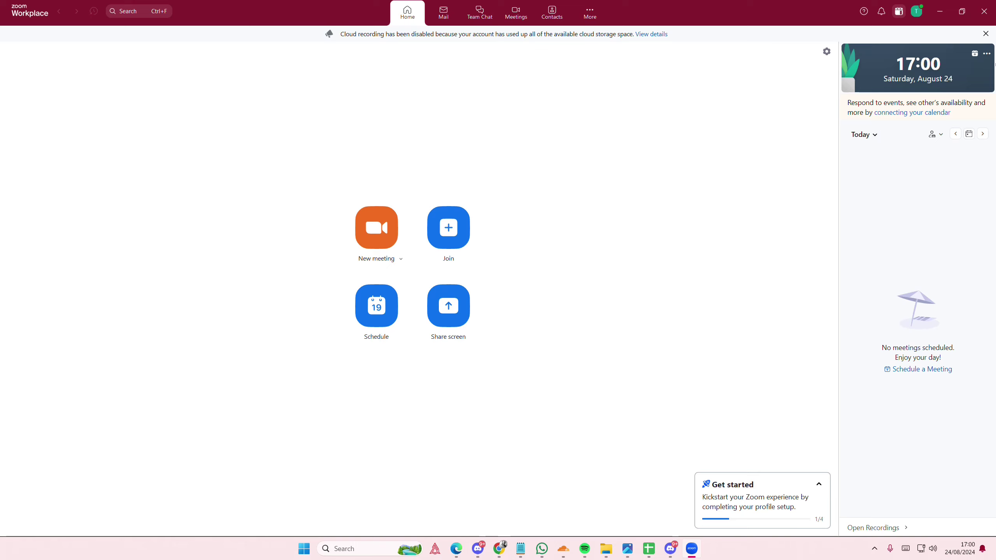
Set the home clock widget's background to image 9 from the Dress To Impress folder
left_click(987, 55)
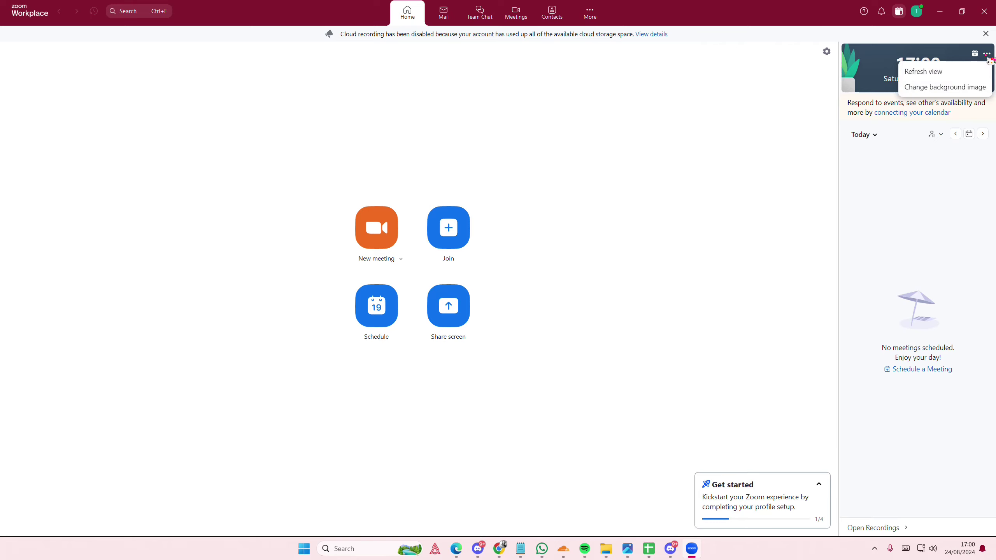
left_click(975, 87)
scroll(755, 166, "down", 2)
scroll(754, 166, "up", 2)
double_click(755, 166)
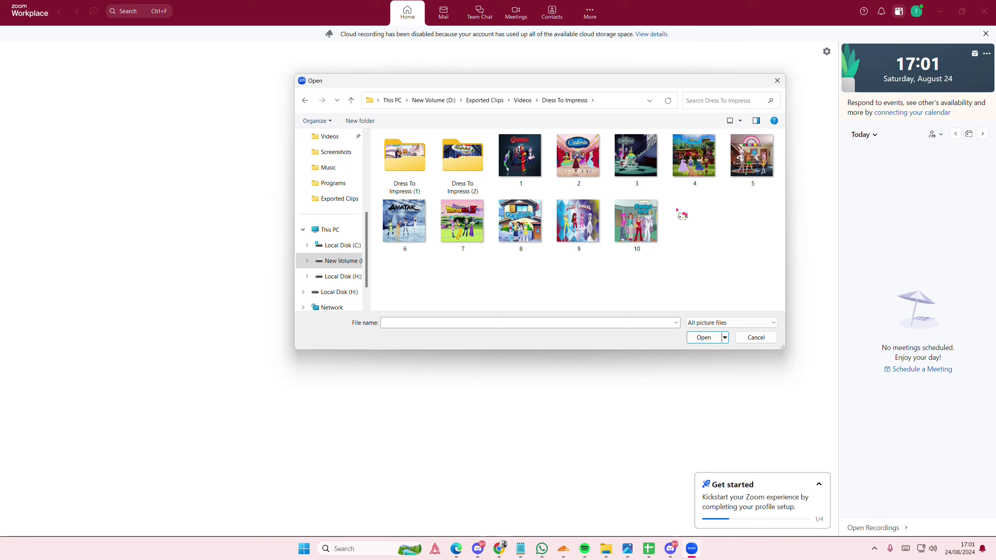
double_click(576, 222)
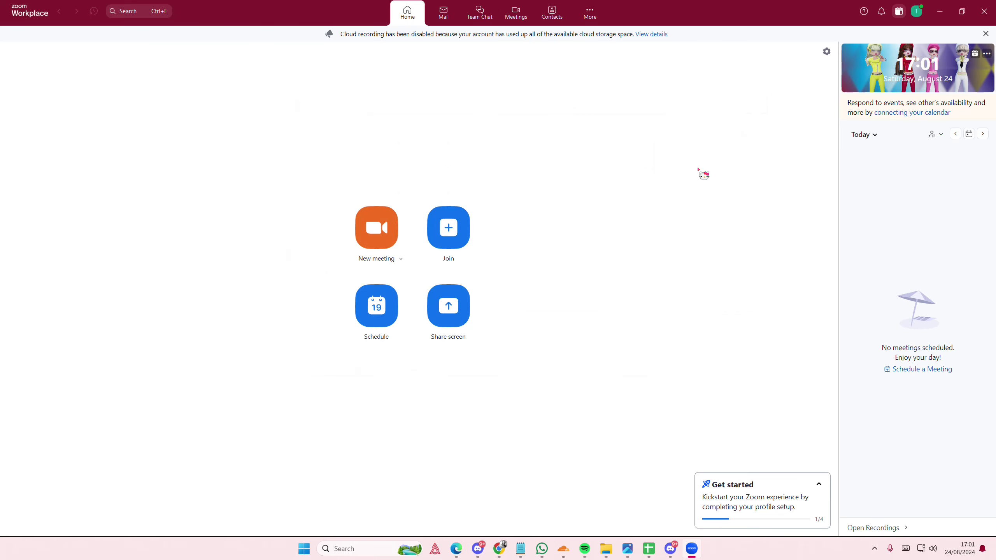
left_click(986, 54)
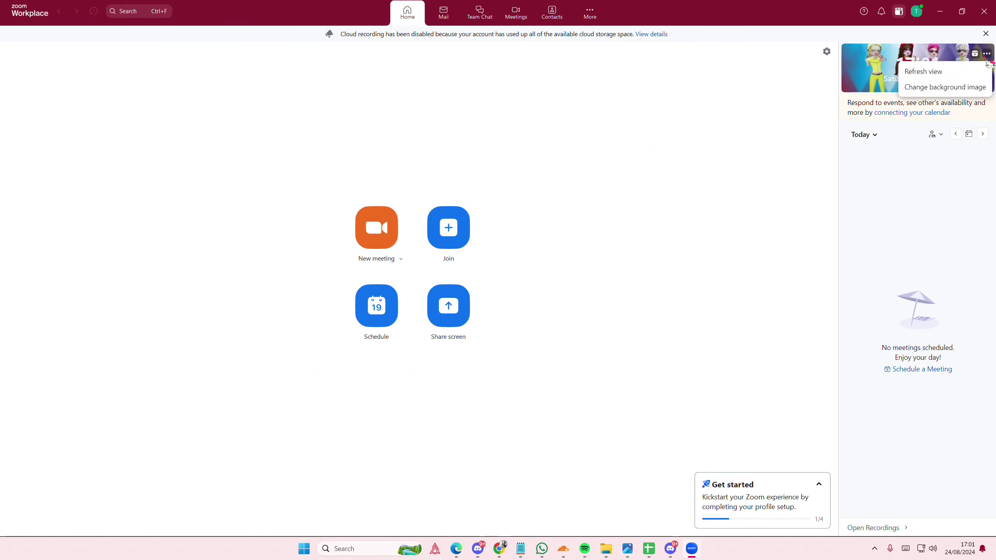
left_click(987, 59)
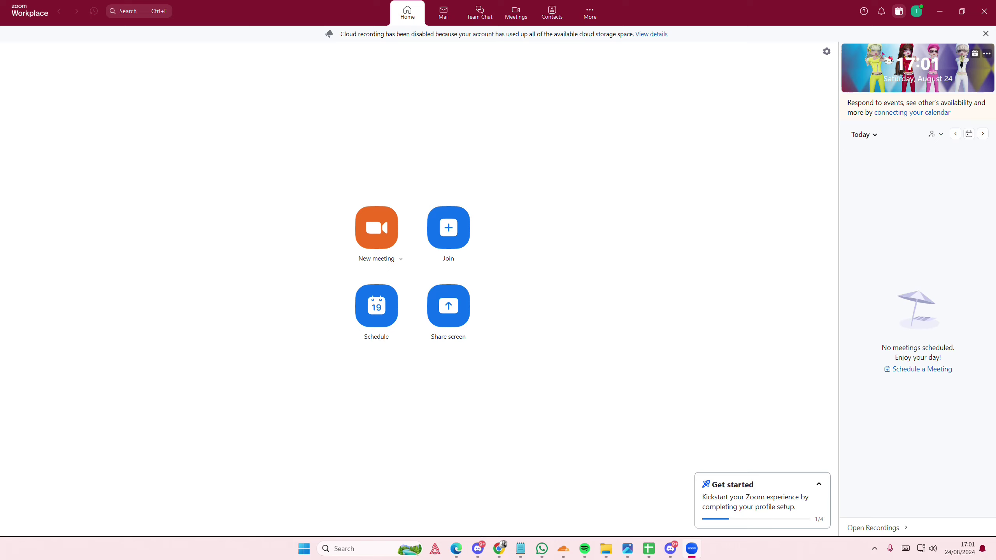
left_click(987, 56)
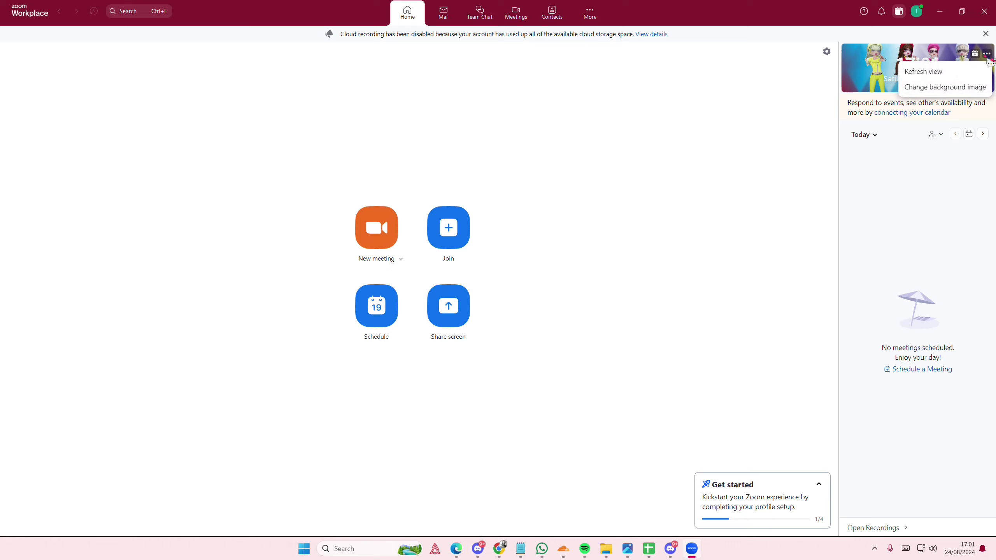
left_click(985, 55)
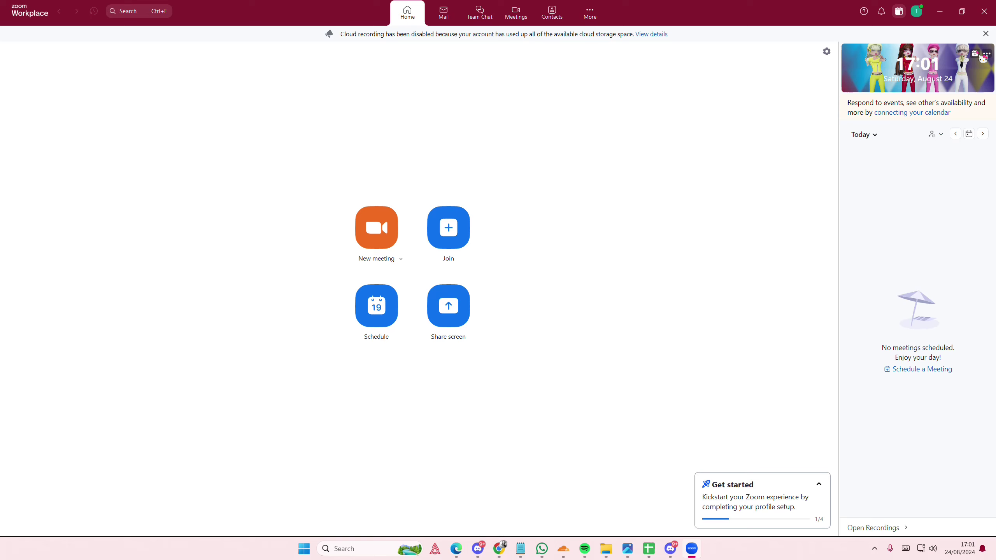
left_click(978, 56)
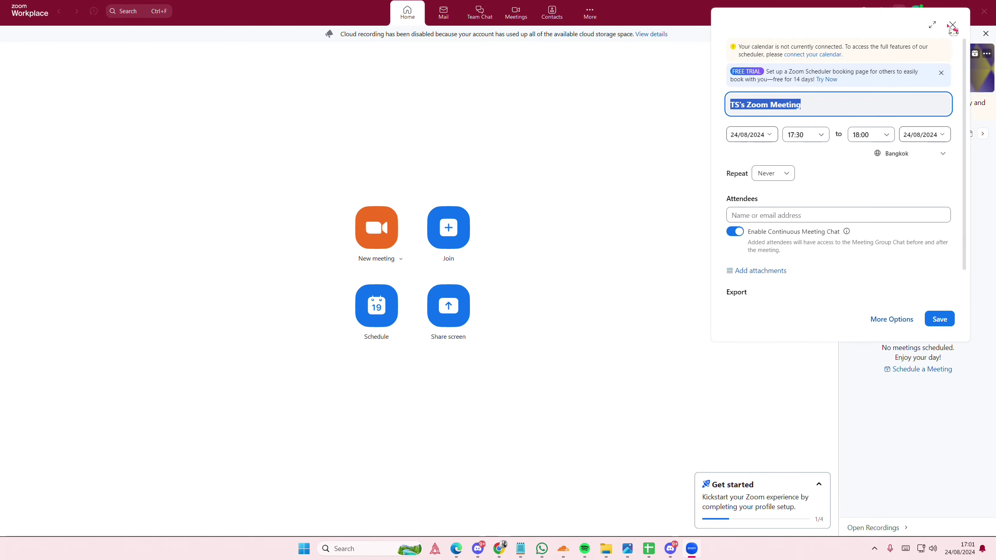
scroll(872, 164, "down", 1)
scroll(872, 164, "up", 1)
left_click(951, 28)
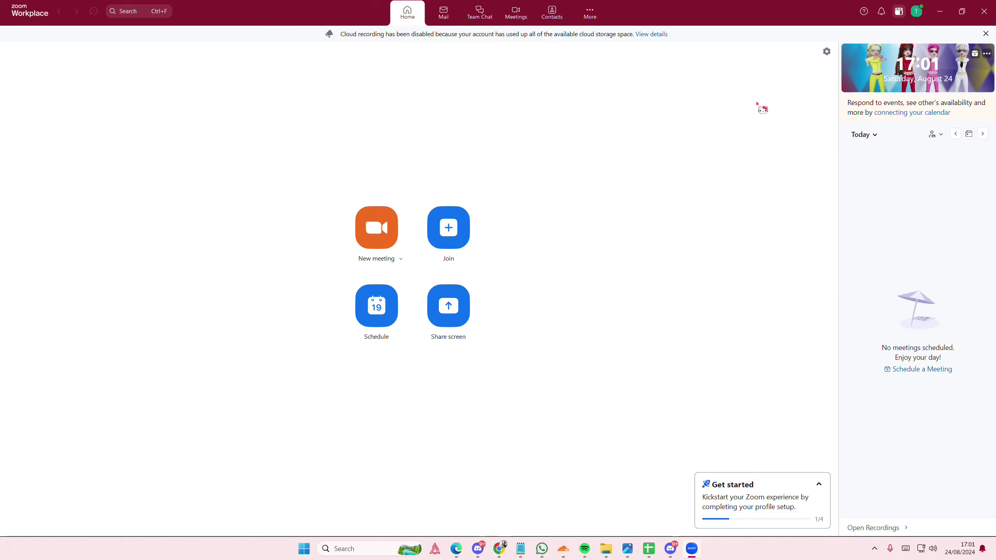